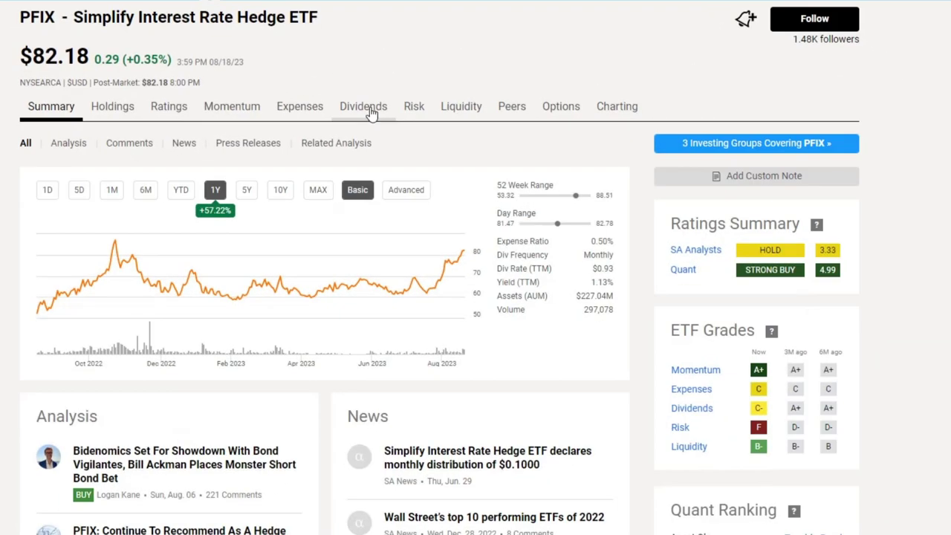
# Open PFIX's dividend history and examine the individual payouts in the Dividend History chart
pyautogui.click(369, 111)
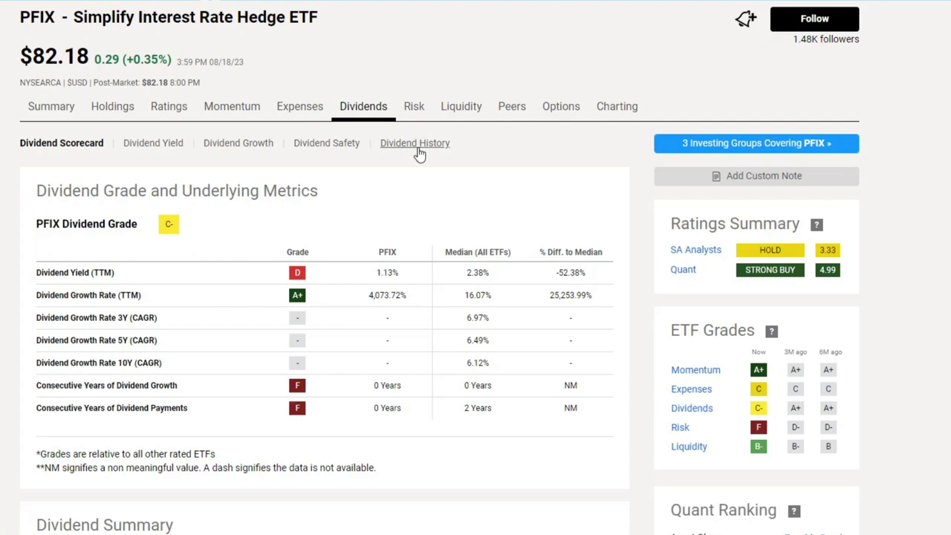
pyautogui.click(416, 144)
pyautogui.scroll(-2, 418, 152)
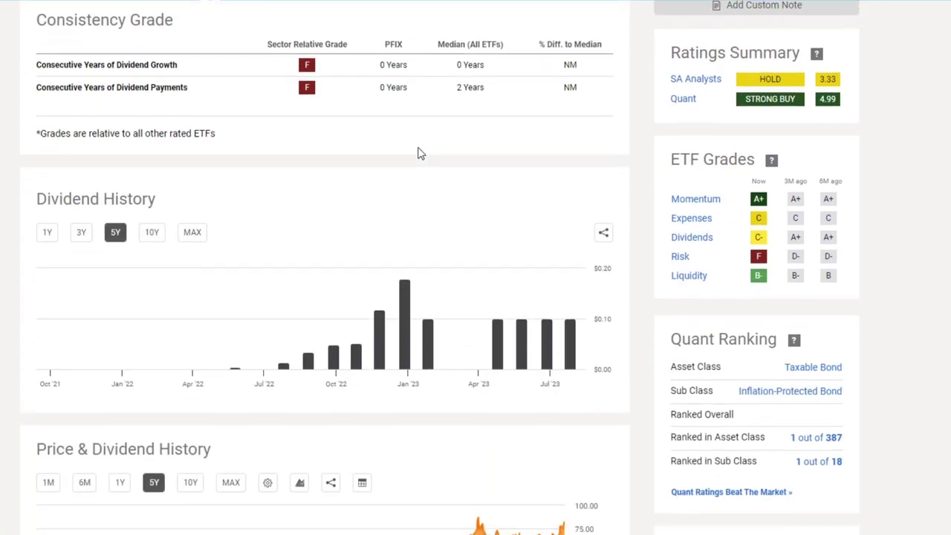
pyautogui.moveTo(499, 301)
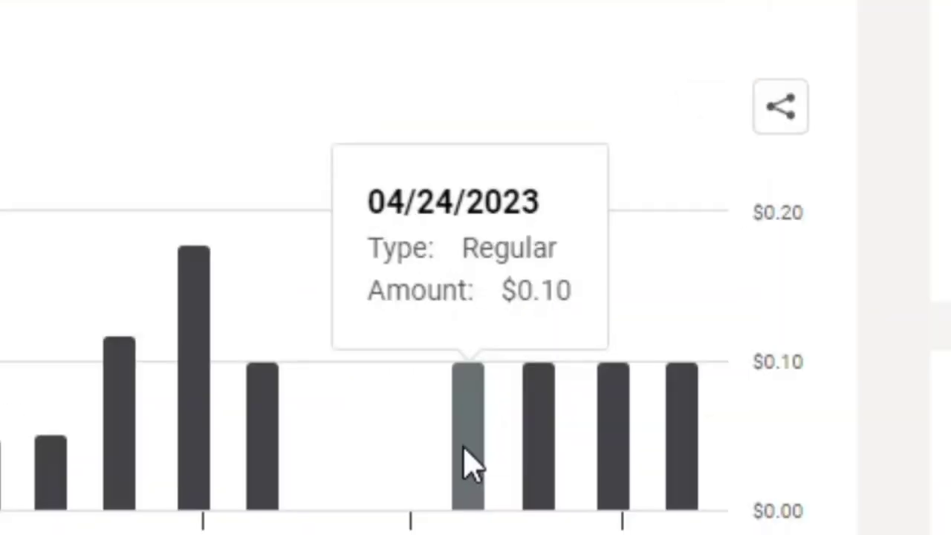
pyautogui.moveTo(564, 316)
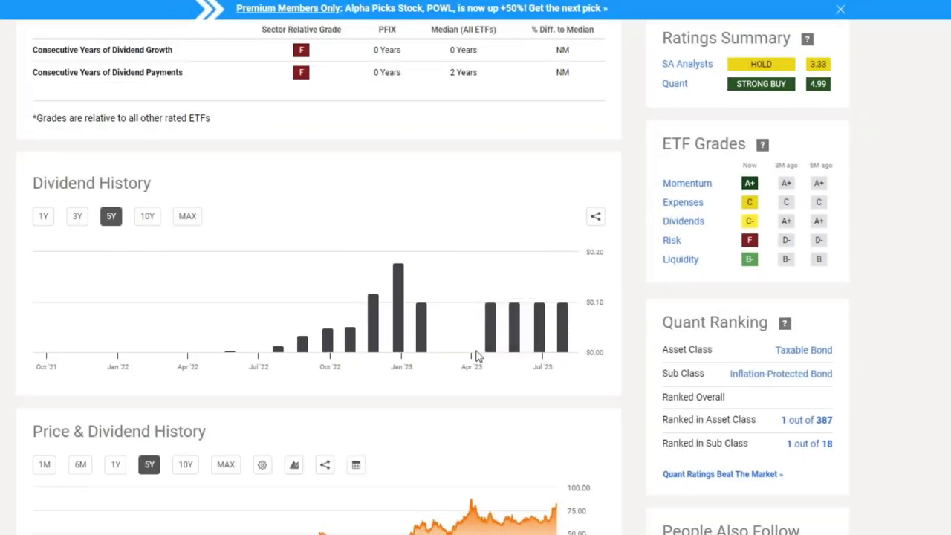
pyautogui.moveTo(495, 341)
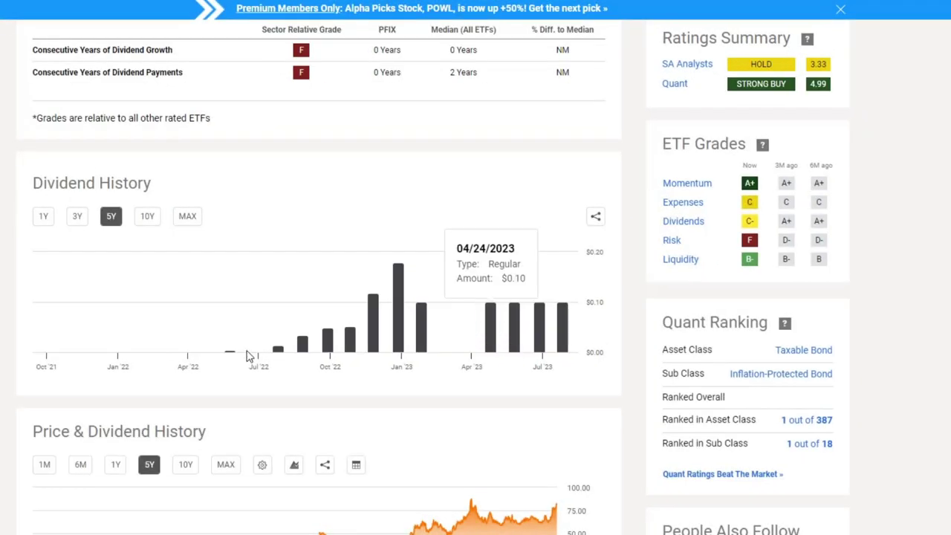
pyautogui.moveTo(338, 347)
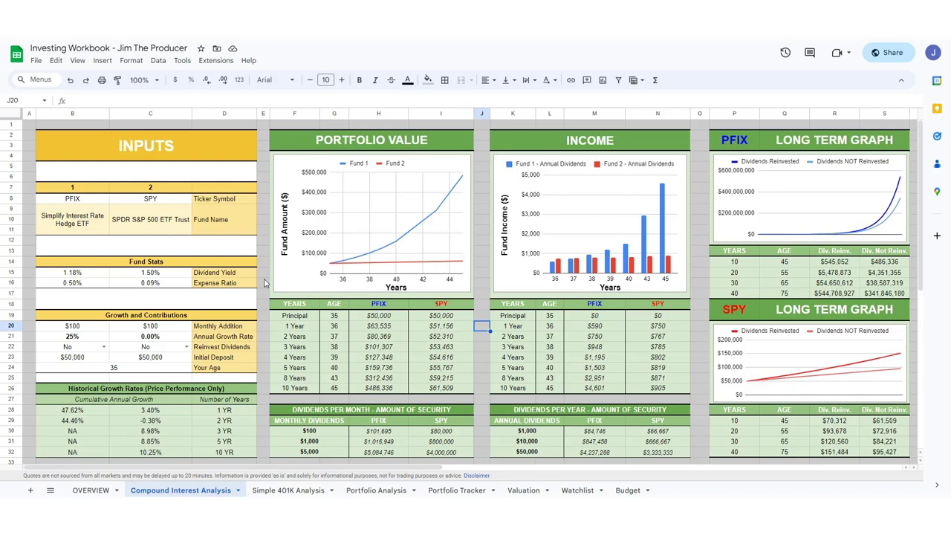
# Switch to the Investing Workbook in Google Sheets and review the names and purposes in the OVERVIEW sheet's spreadsheet list
pyautogui.click(91, 492)
pyautogui.moveTo(412, 170); pyautogui.dragTo(420, 295)
pyautogui.moveTo(565, 157); pyautogui.dragTo(572, 300)
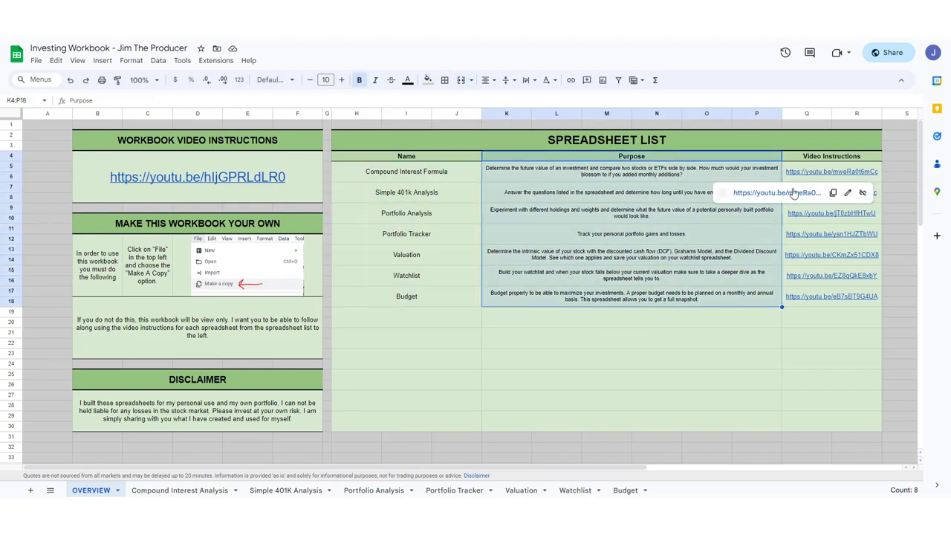
pyautogui.click(736, 338)
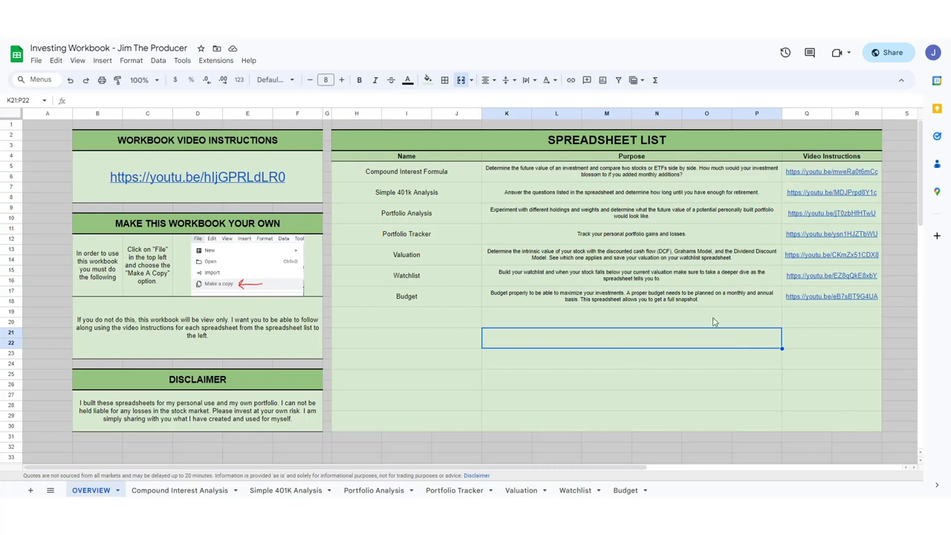
# Open the Compound Interest Analysis sheet and review the initial deposit, dividend reinvestment and annual growth rate inputs for both funds
pyautogui.click(179, 491)
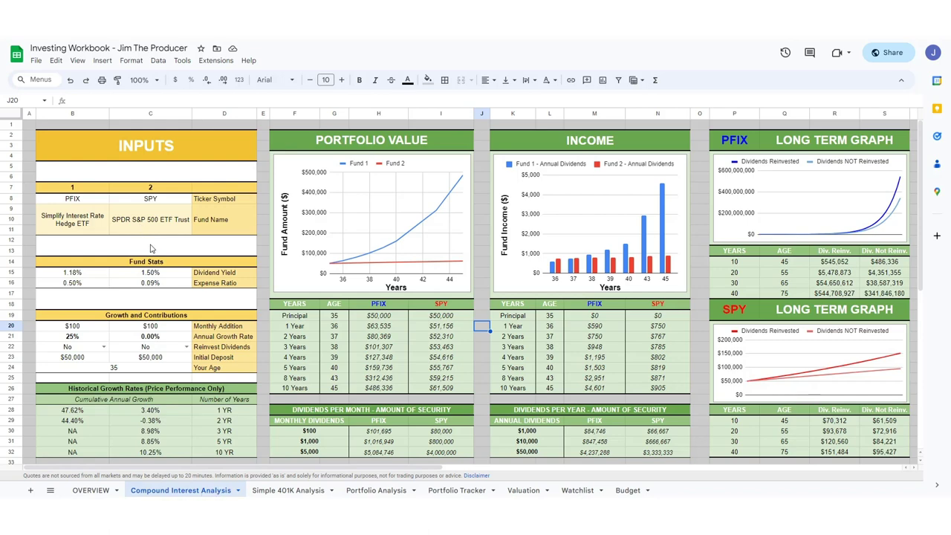
pyautogui.moveTo(88, 329); pyautogui.dragTo(93, 360)
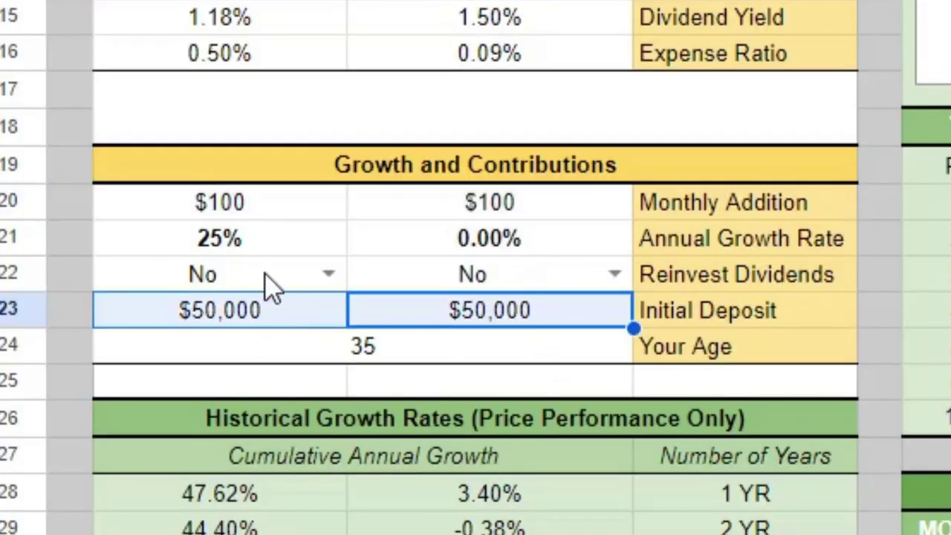
pyautogui.moveTo(275, 286); pyautogui.dragTo(622, 286)
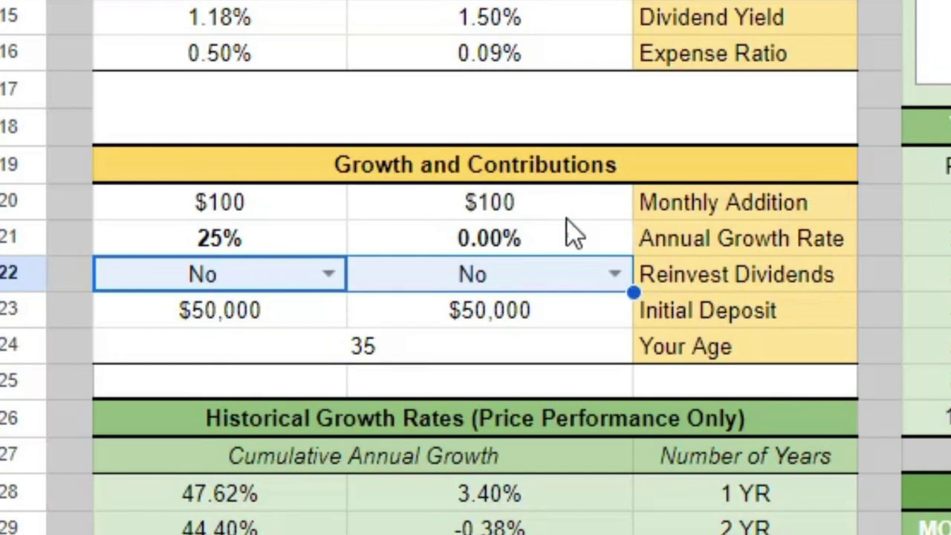
pyautogui.moveTo(572, 251); pyautogui.dragTo(250, 255)
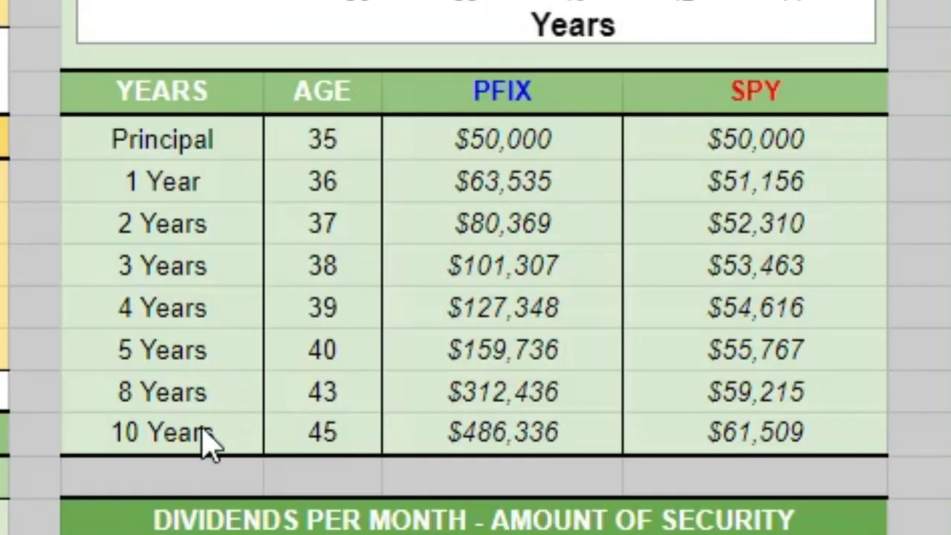
# Examine the yearly portfolio value and income projections for PFIX and SPY
pyautogui.moveTo(202, 437); pyautogui.dragTo(736, 212)
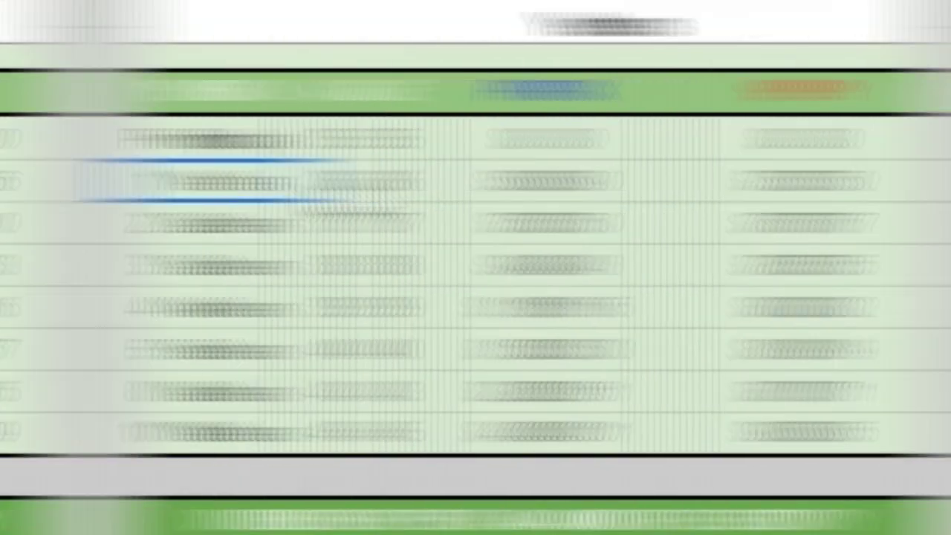
pyautogui.moveTo(159, 180); pyautogui.dragTo(760, 450)
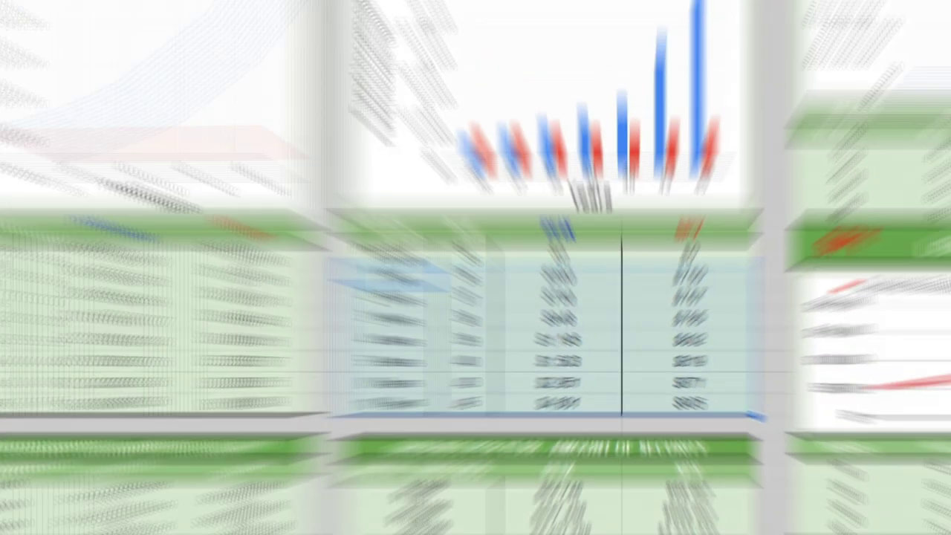
pyautogui.click(537, 144)
pyautogui.moveTo(537, 149); pyautogui.dragTo(540, 388)
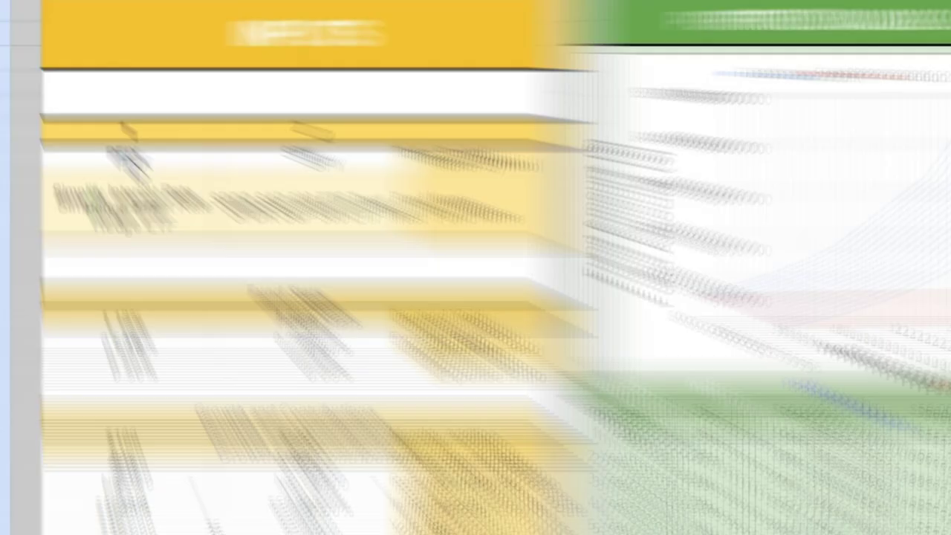
pyautogui.moveTo(141, 153); pyautogui.dragTo(297, 158)
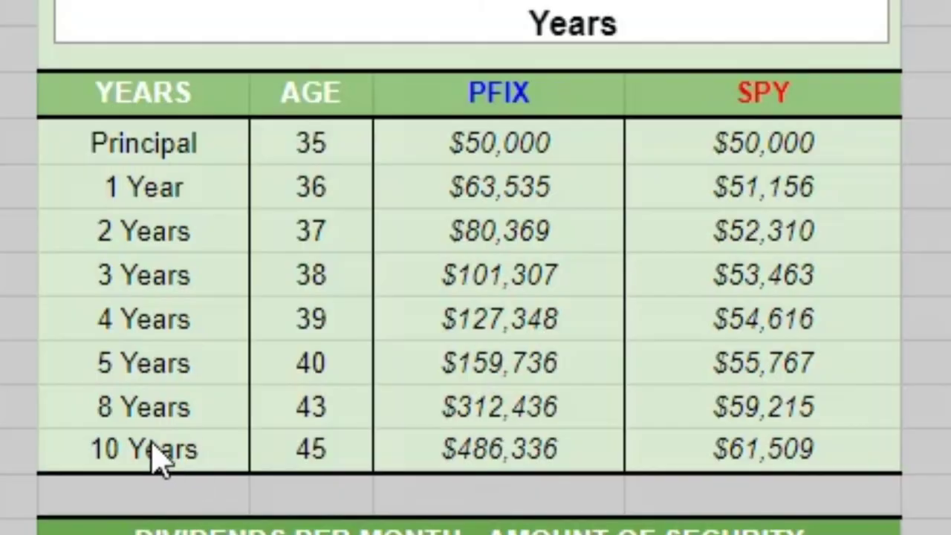
pyautogui.moveTo(159, 446); pyautogui.dragTo(149, 407)
pyautogui.keyDown('shift'); pyautogui.click(698, 438); pyautogui.keyUp('shift')
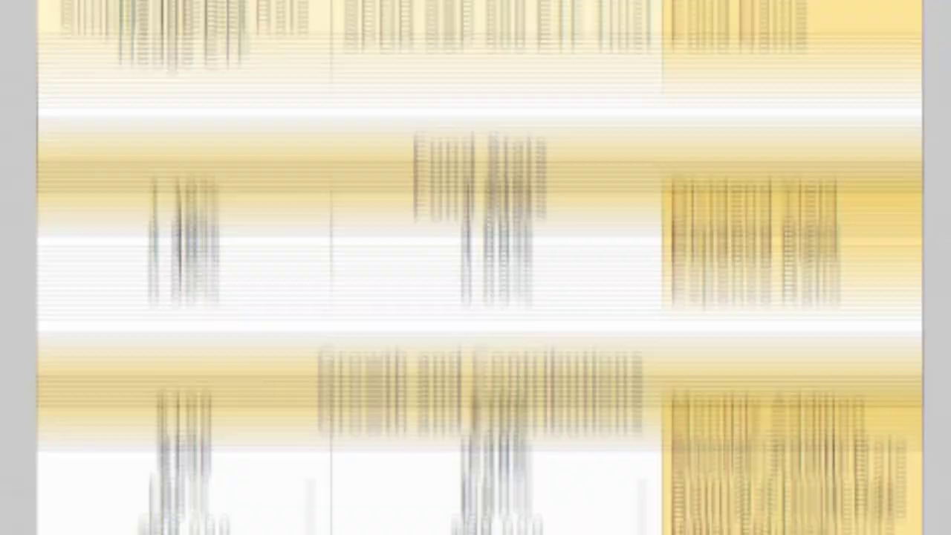
# Set the Monthly Addition to $0 for both PFIX and SPY under Growth and Contributions
pyautogui.click(236, 506)
pyautogui.moveTo(237, 111); pyautogui.dragTo(418, 153)
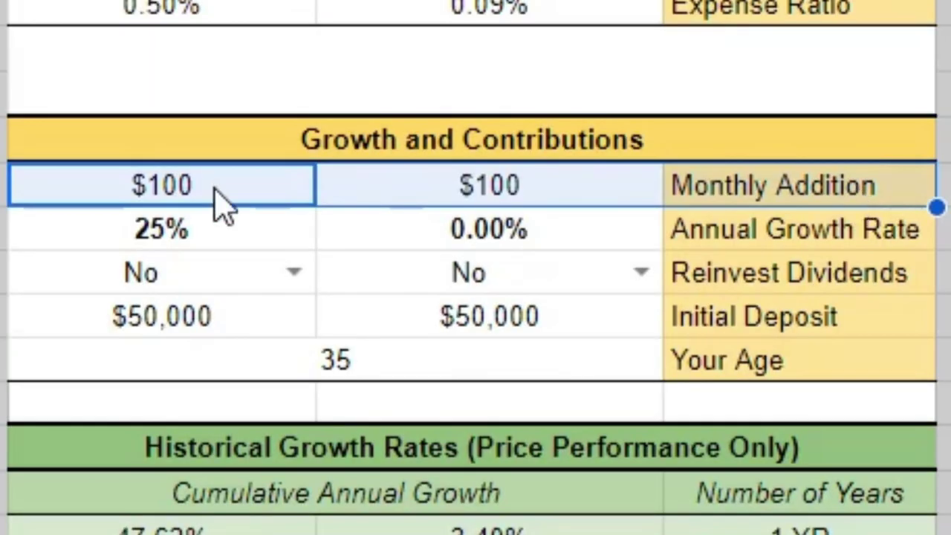
pyautogui.write('0')
pyautogui.click(527, 195)
pyautogui.write('0')
pyautogui.click(253, 284)
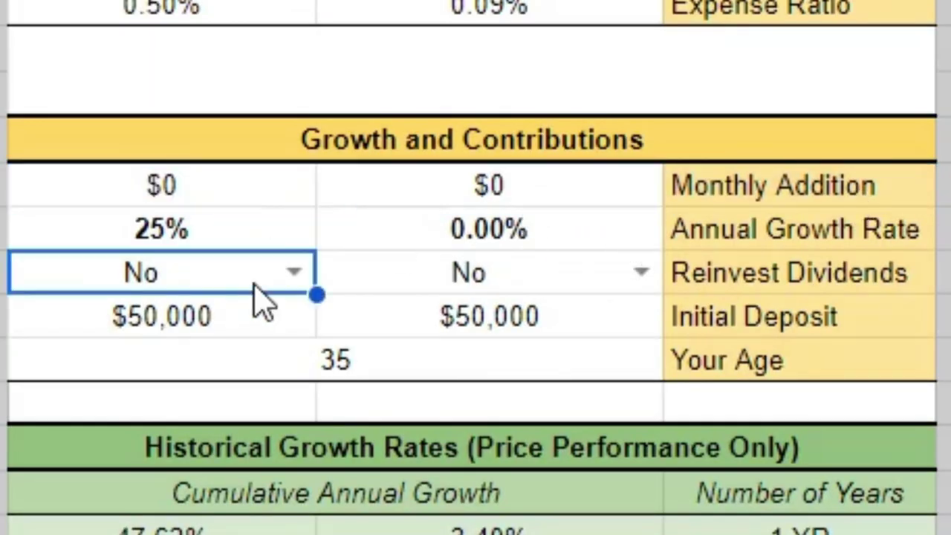
# Review both funds' annual growth rates alongside the principal and 1-year rows of the portfolio value table
pyautogui.click(687, 232)
pyautogui.moveTo(687, 232); pyautogui.dragTo(230, 245)
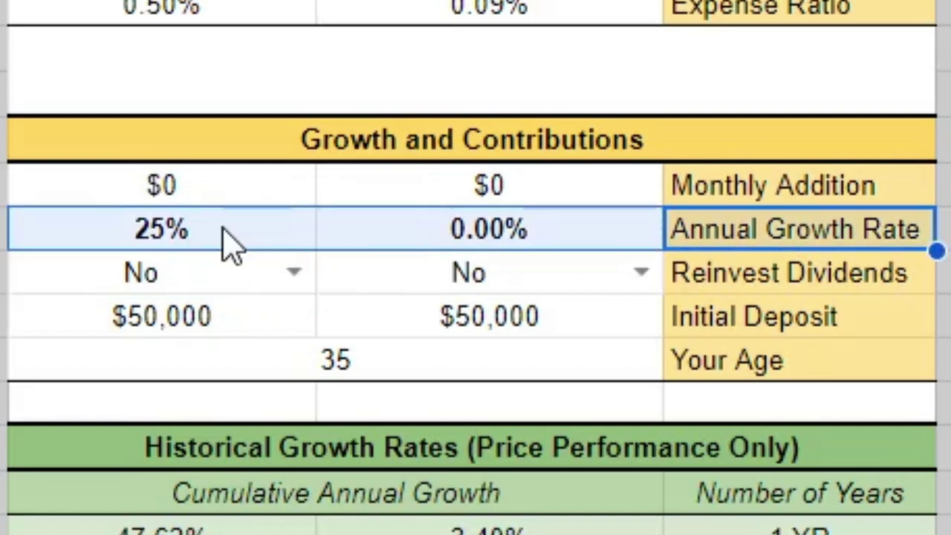
pyautogui.click(771, 236)
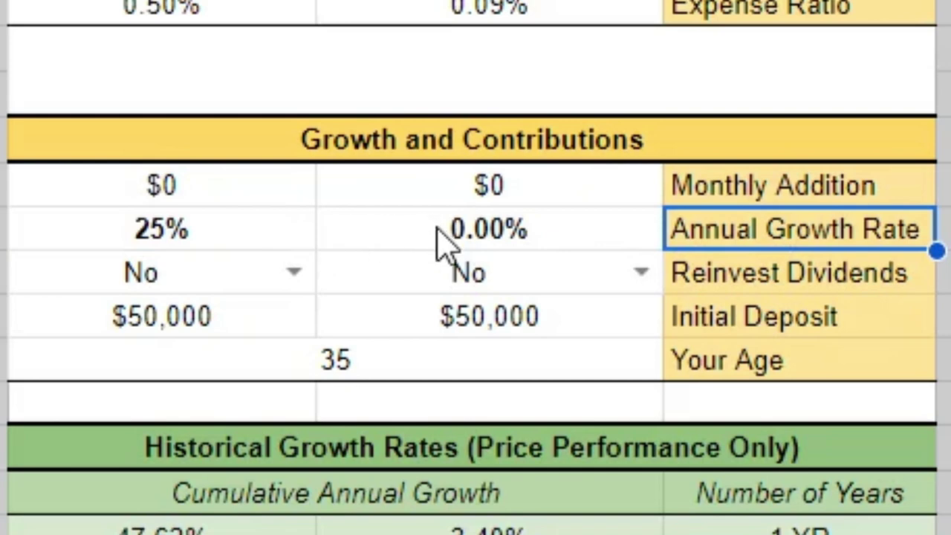
pyautogui.click(262, 233)
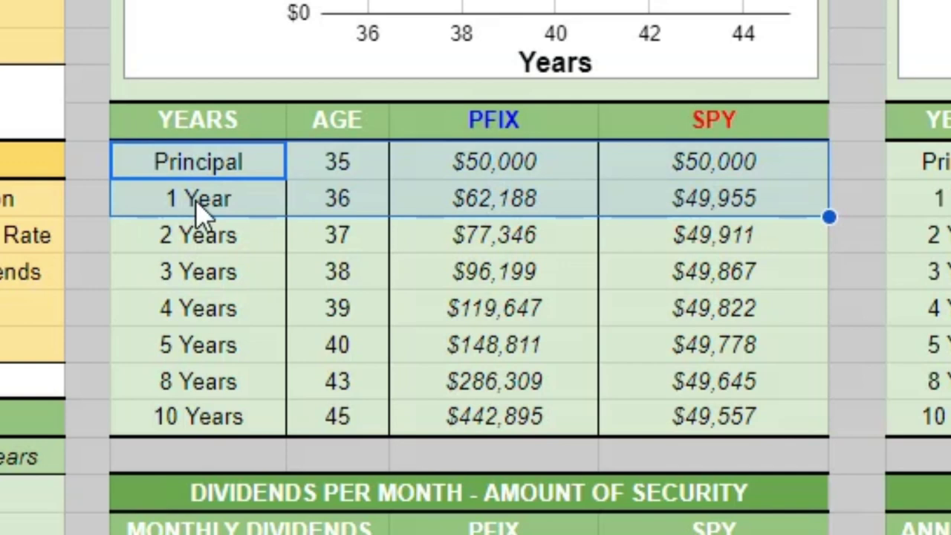
pyautogui.click(201, 212)
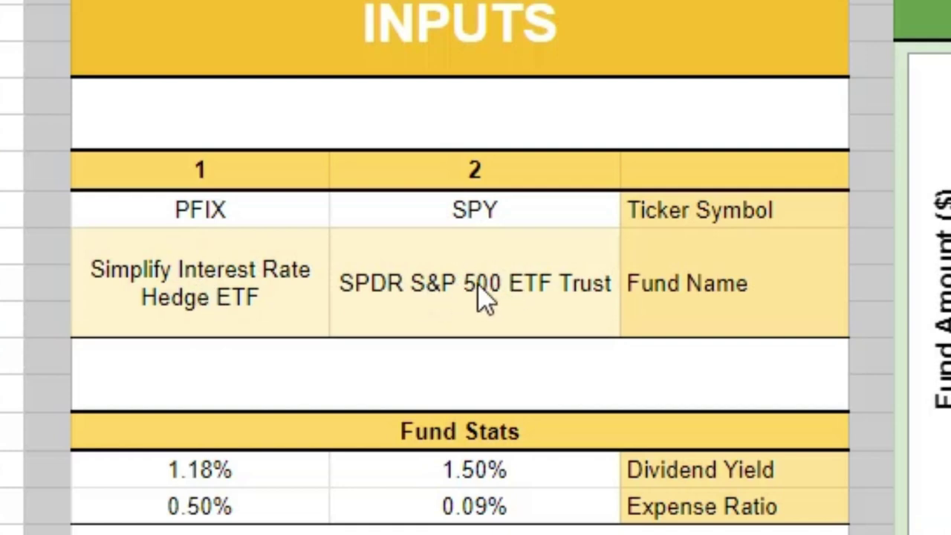
pyautogui.scroll(-3, 487, 290)
pyautogui.click(475, 254)
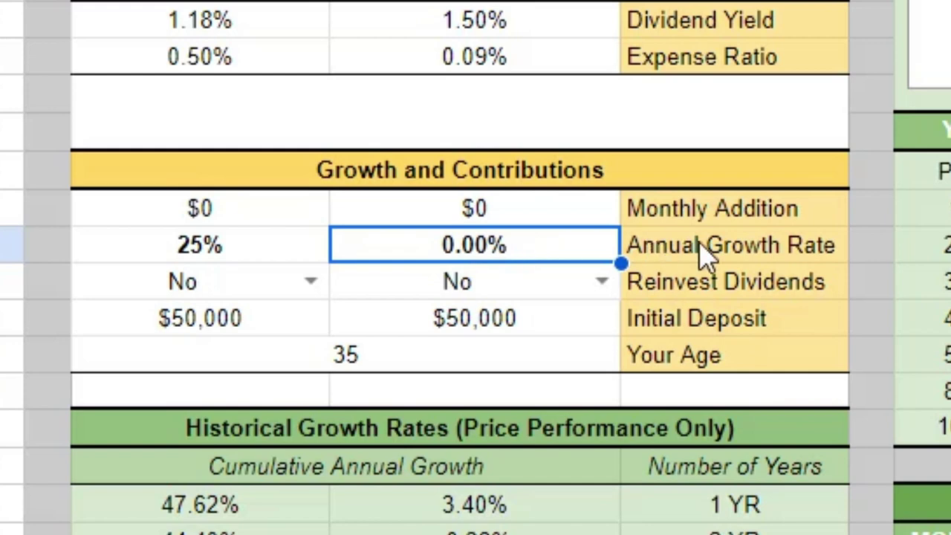
# Compare the 1-year and 10-year portfolio values of PFIX and SPY
pyautogui.moveTo(910, 207); pyautogui.dragTo(949, 208)
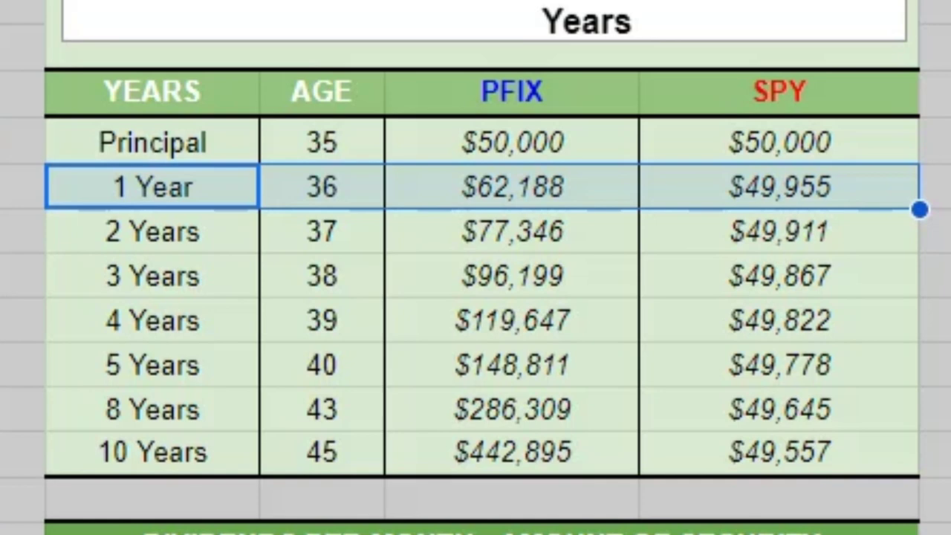
pyautogui.moveTo(153, 449); pyautogui.dragTo(772, 456)
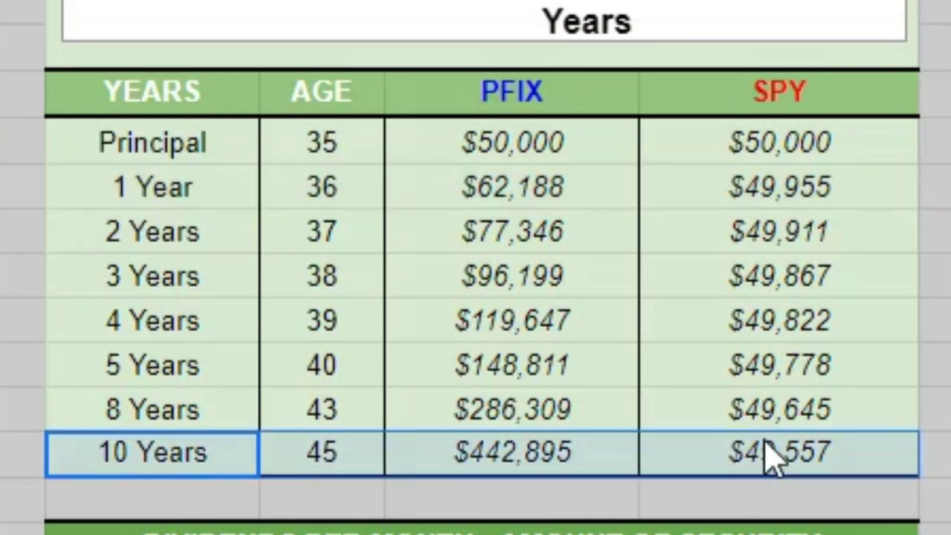
pyautogui.click(531, 456)
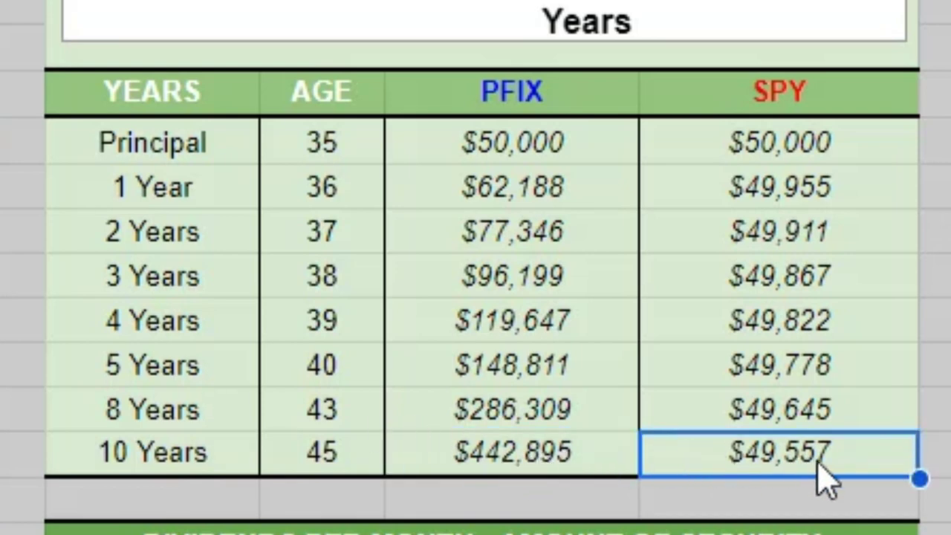
pyautogui.moveTo(177, 192); pyautogui.dragTo(742, 178)
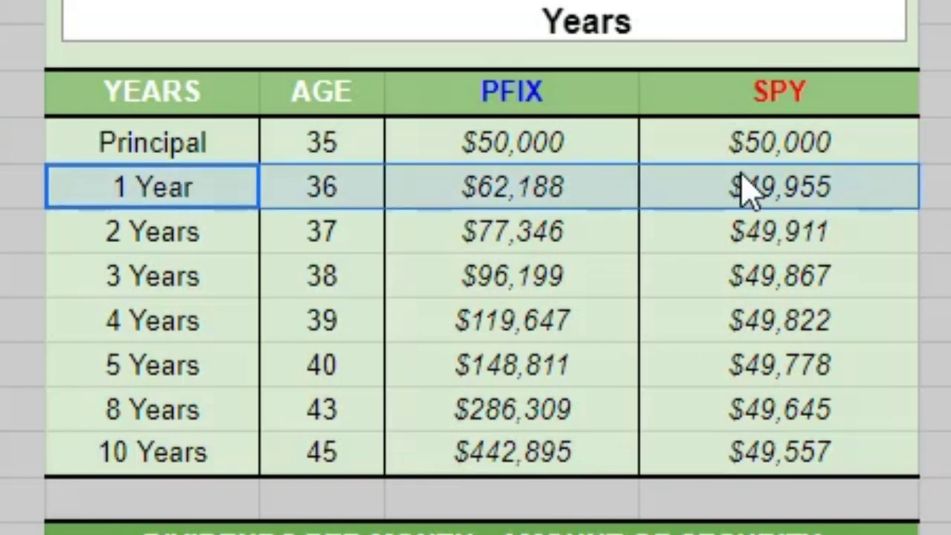
pyautogui.moveTo(764, 148); pyautogui.dragTo(751, 157)
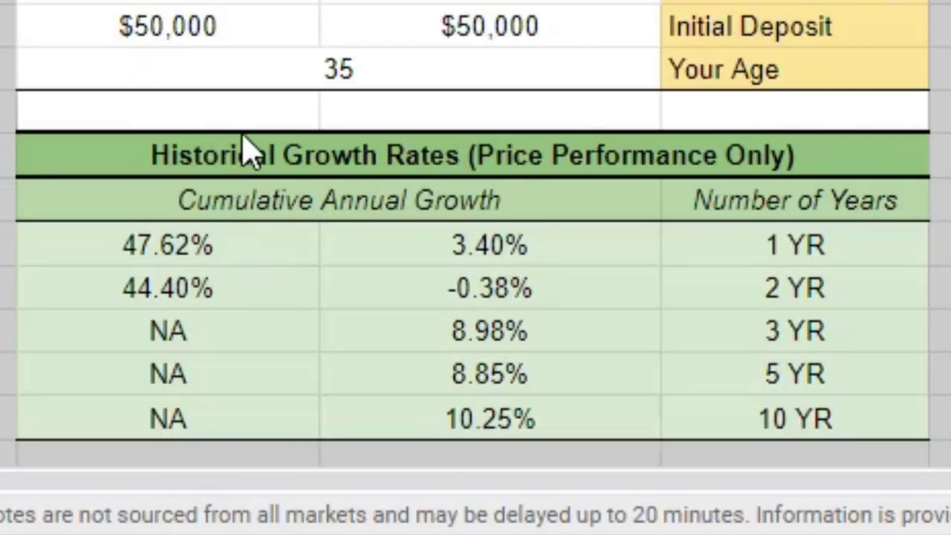
# Review the historical growth rates over 1 to 10 years and compare them with both funds' annual growth rate inputs
pyautogui.moveTo(242, 118); pyautogui.dragTo(487, 424)
pyautogui.click(327, 256)
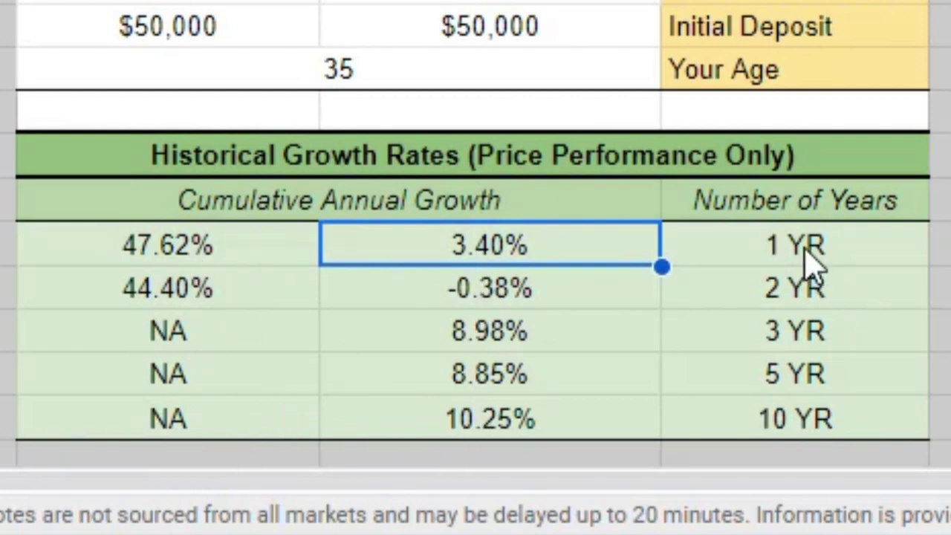
pyautogui.click(794, 340)
pyautogui.click(801, 371)
pyautogui.click(808, 425)
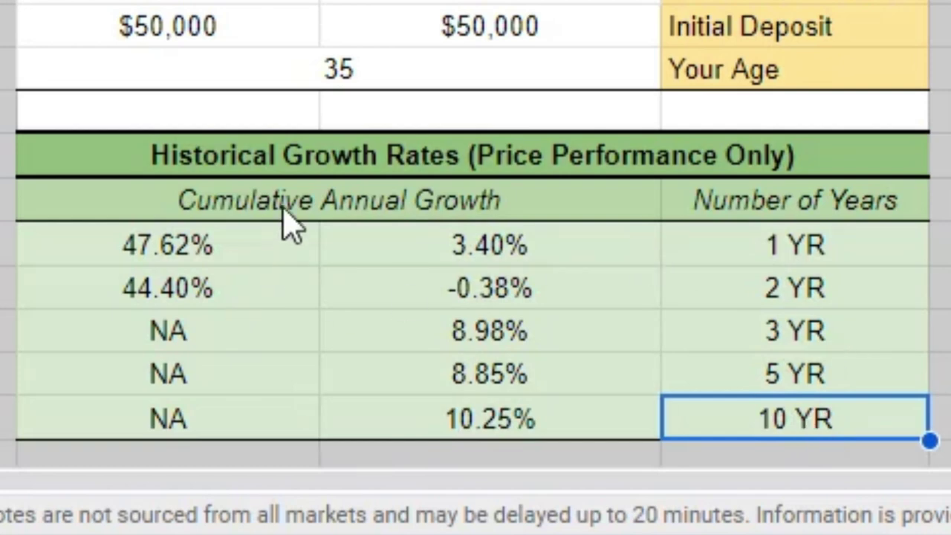
pyautogui.click(211, 256)
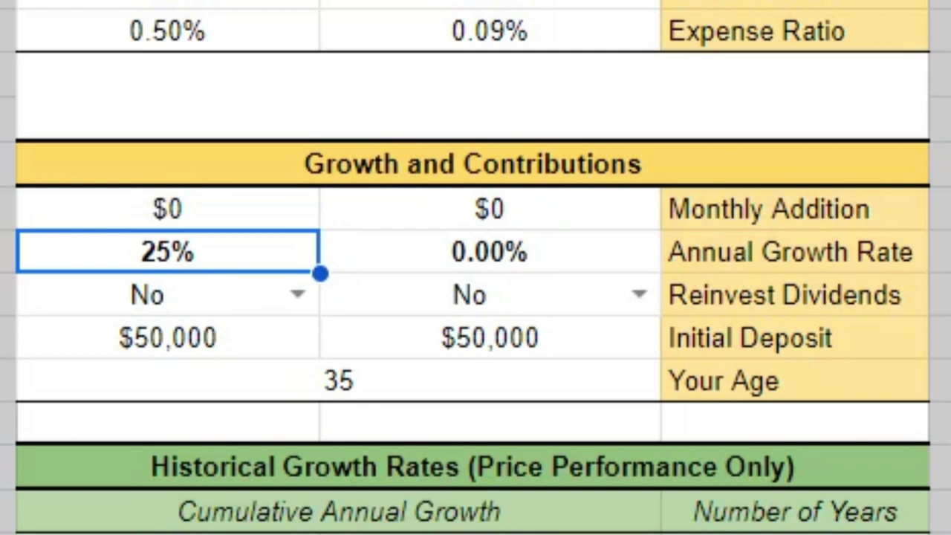
pyautogui.click(506, 273)
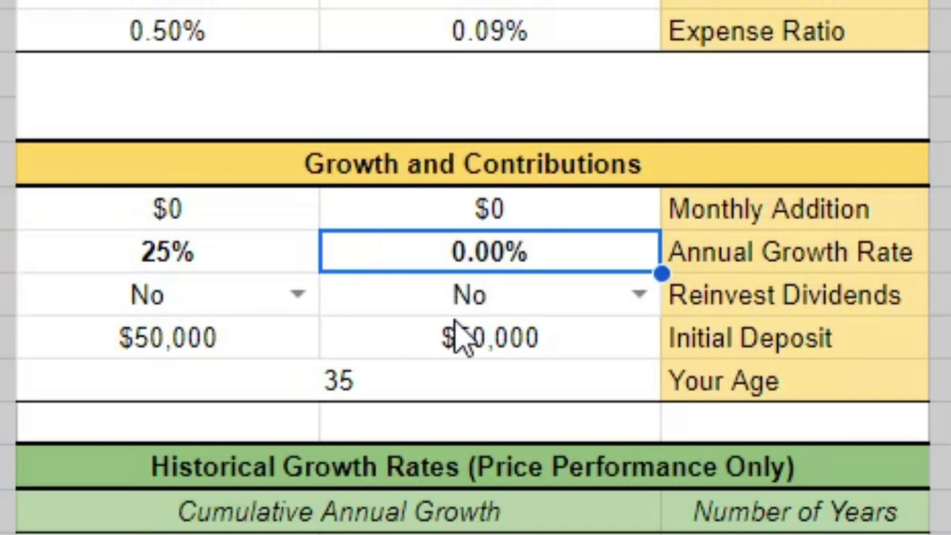
# Set Reinvest Dividends to Yes for both PFIX and SPY
pyautogui.click(300, 295)
pyautogui.click(144, 349)
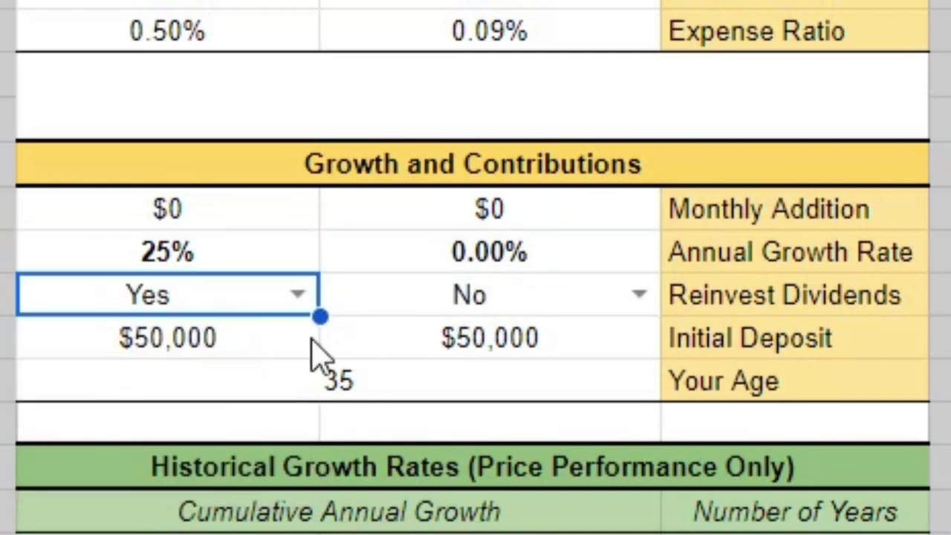
pyautogui.click(640, 294)
pyautogui.click(461, 349)
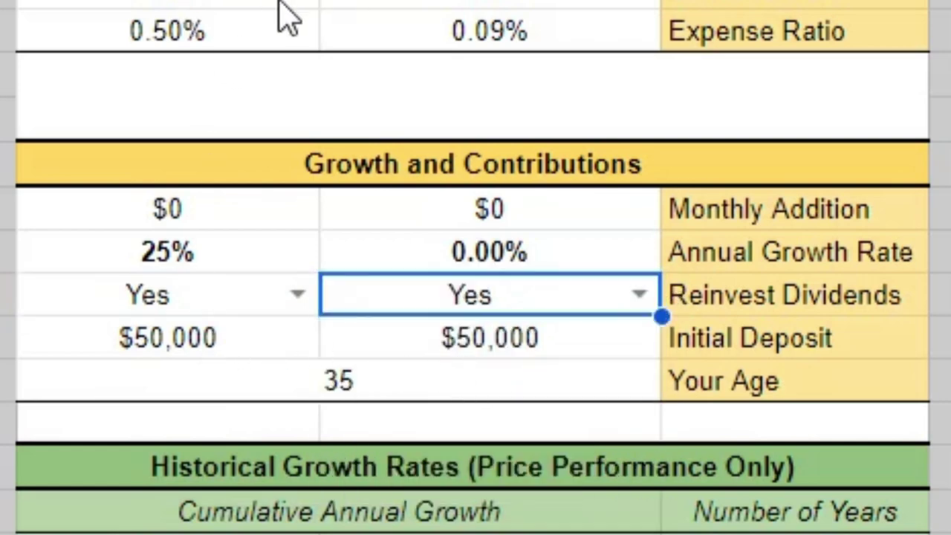
# Check PFIX's initial deposit and annual growth rate inputs against the 1-year portfolio values of PFIX and SPY
pyautogui.click(238, 344)
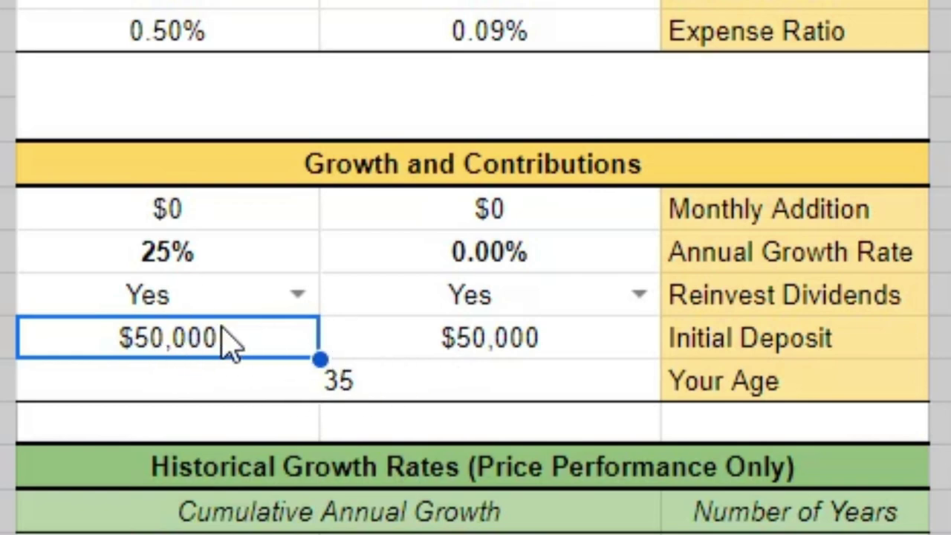
pyautogui.click(215, 267)
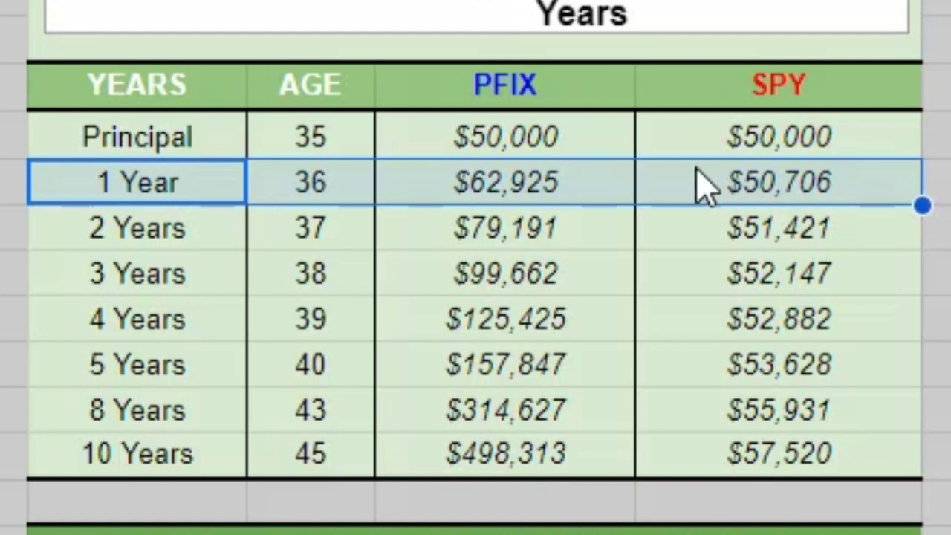
pyautogui.click(701, 205)
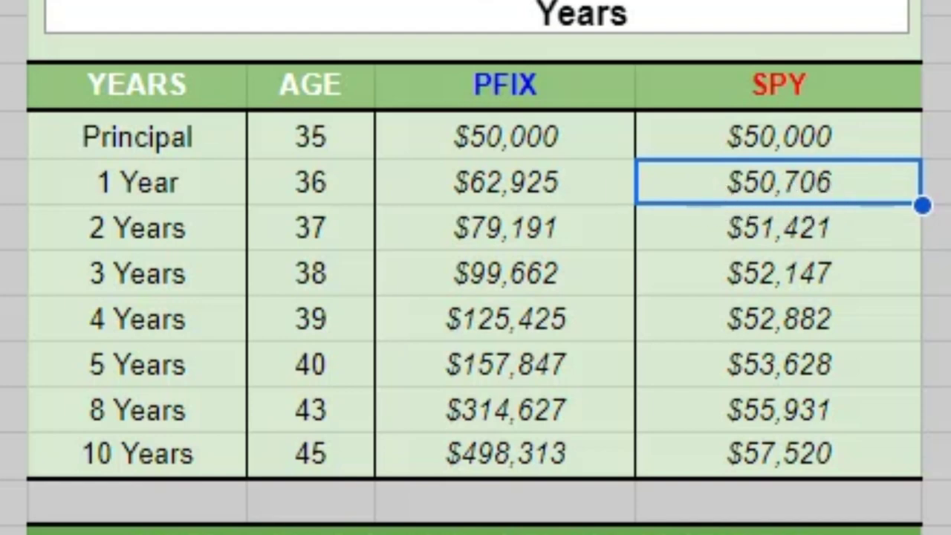
pyautogui.moveTo(208, 186); pyautogui.dragTo(490, 200)
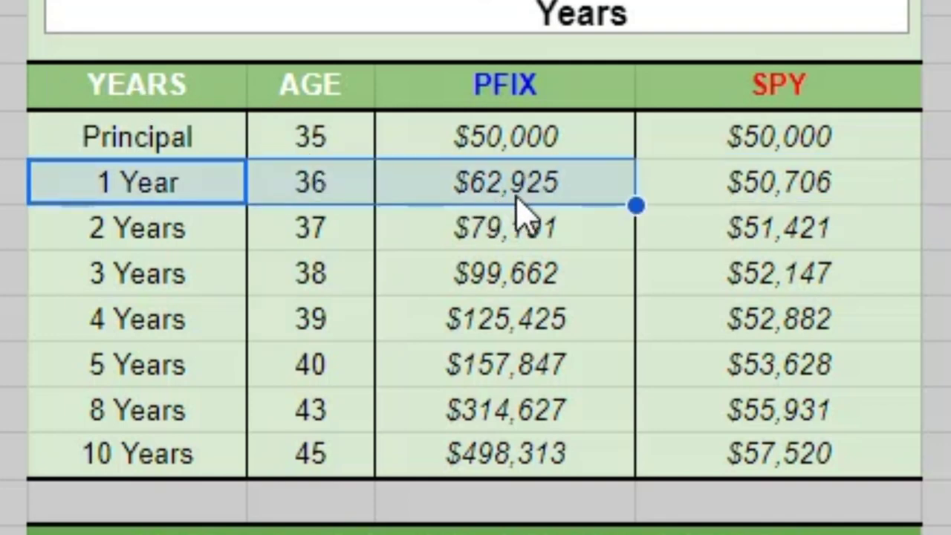
pyautogui.click(519, 199)
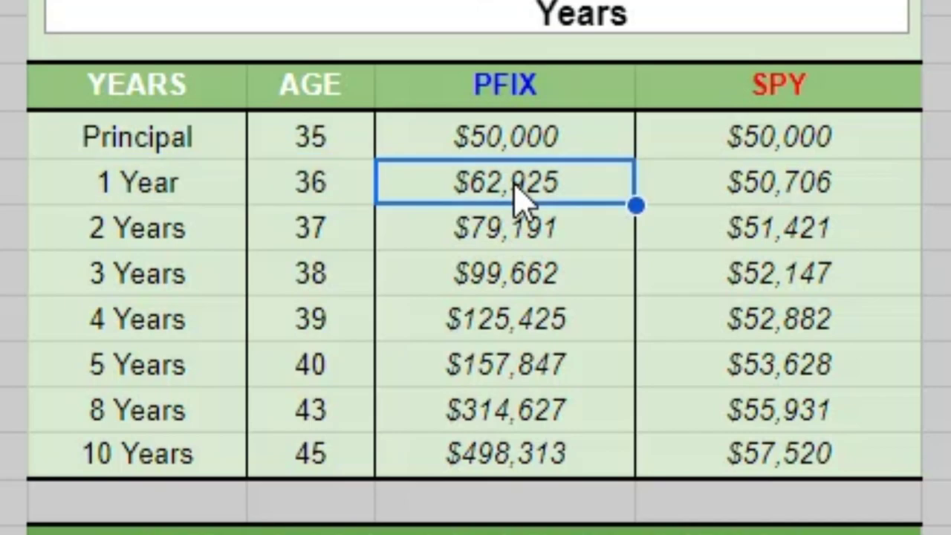
pyautogui.moveTo(138, 182); pyautogui.dragTo(835, 191)
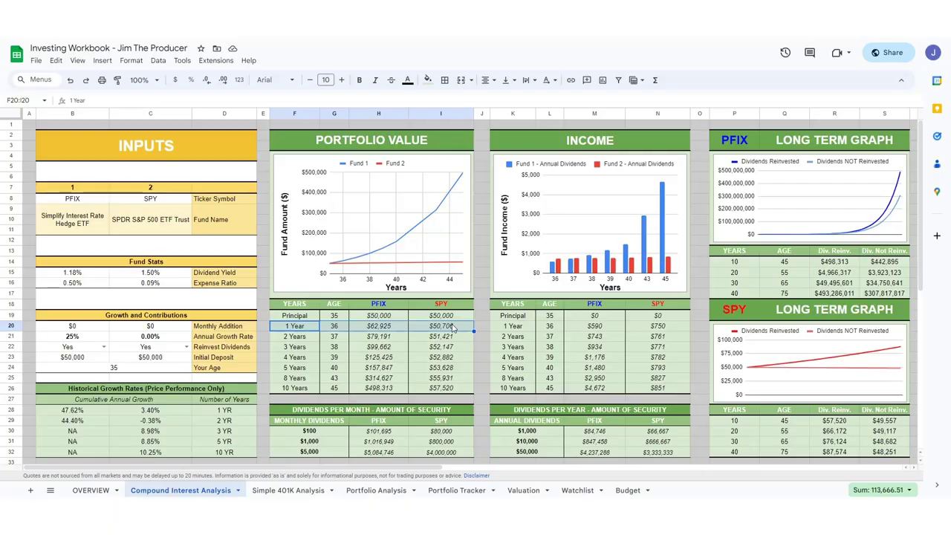
pyautogui.click(72, 199)
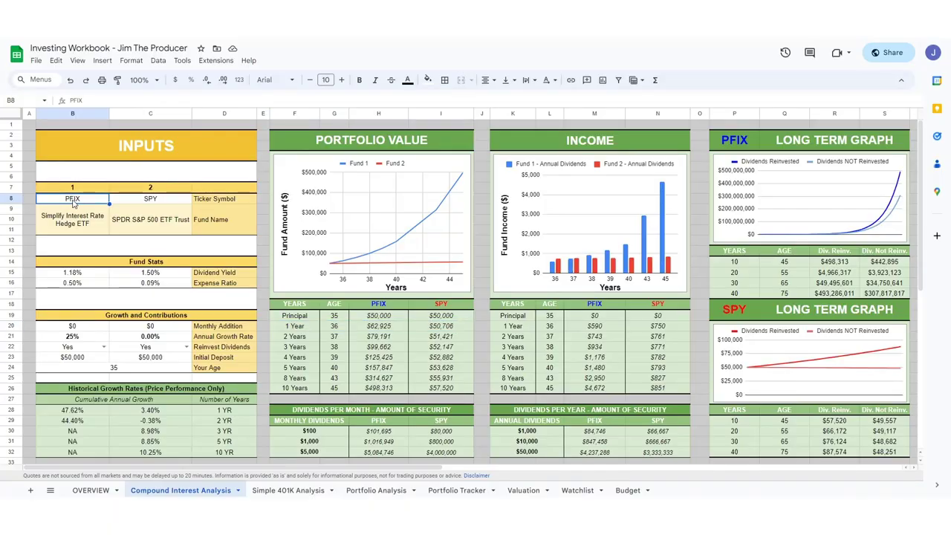